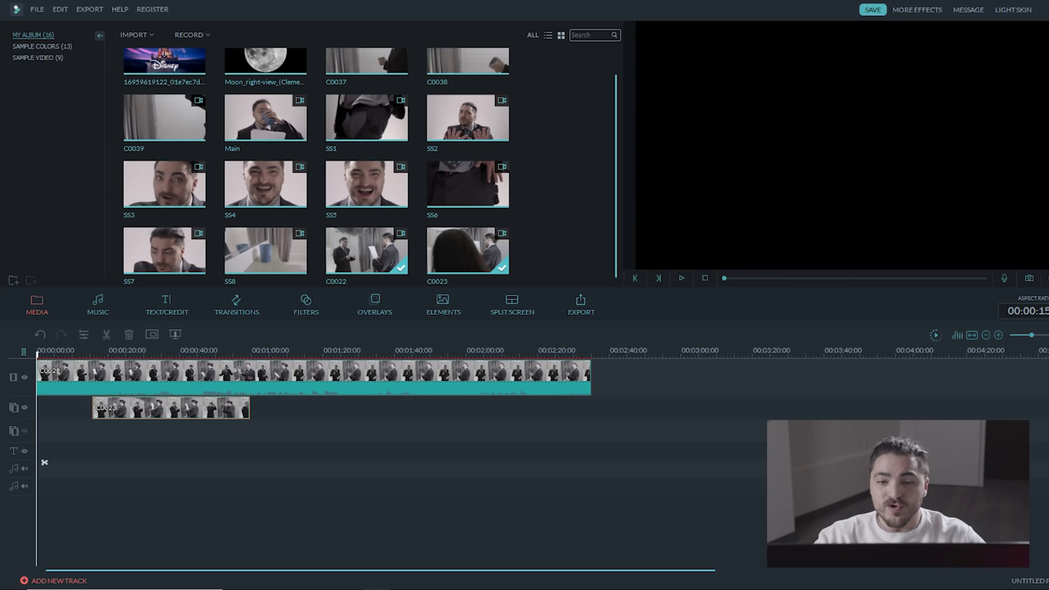
Move the playhead to the C0023 overlay clip and open its Green Screen settings for masking.
left_click_drag(44, 462, 100, 462)
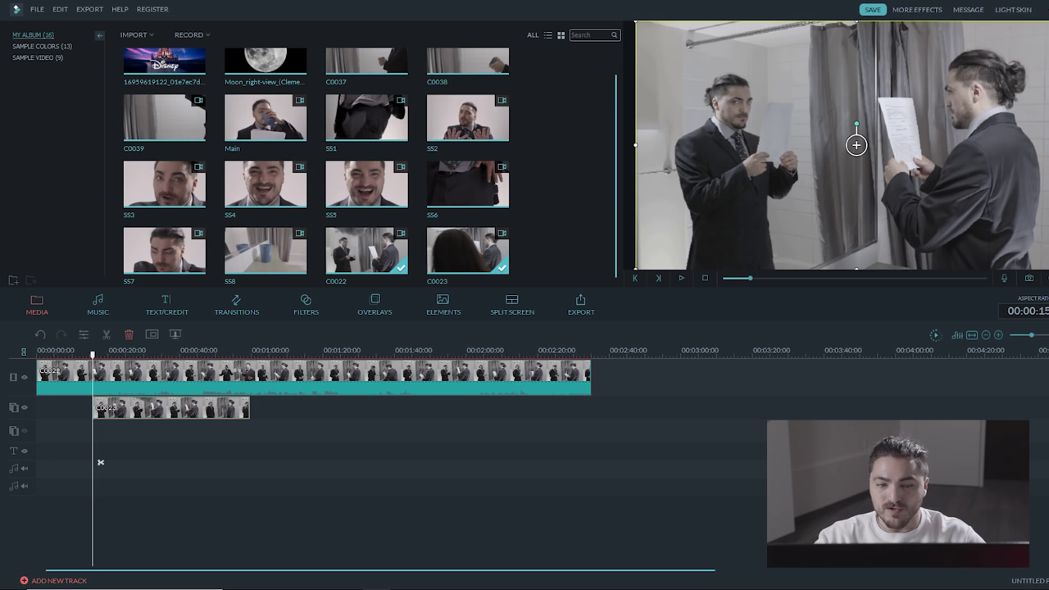
scroll(100, 462, "up", 2)
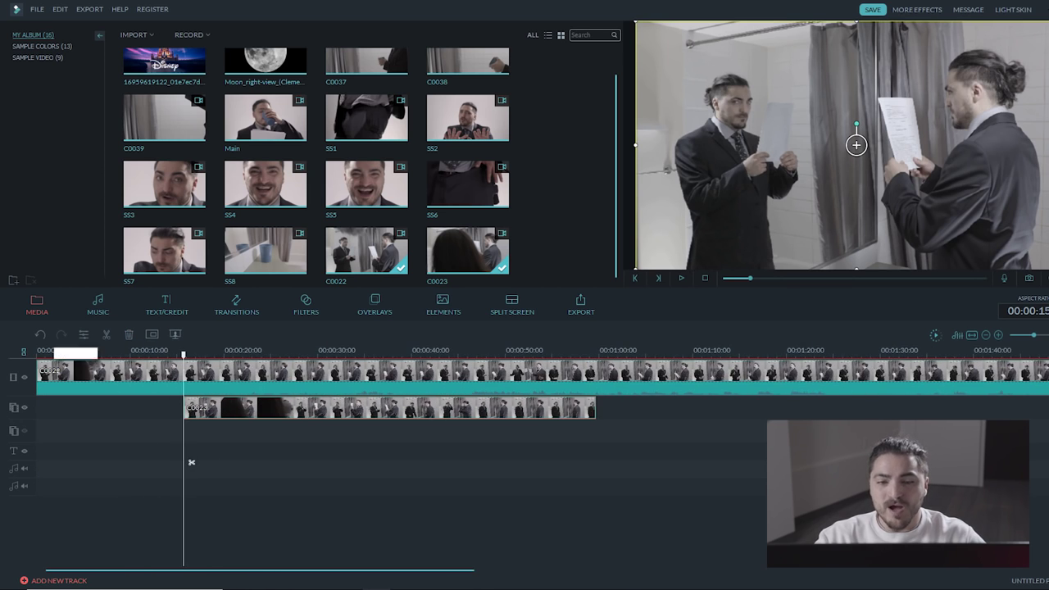
right_click(290, 413)
left_click(327, 515)
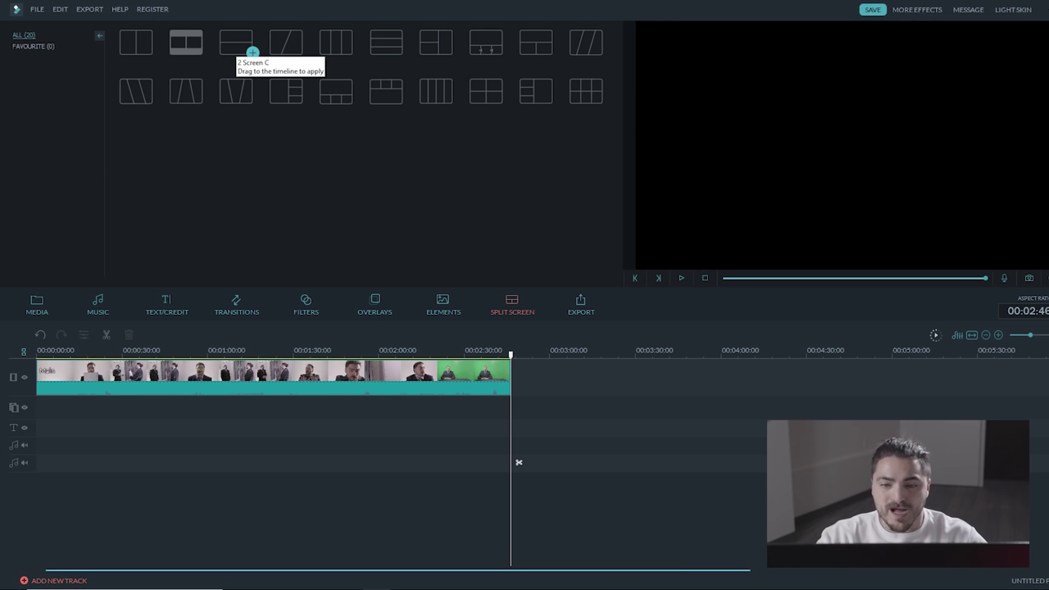
Add the two-vertical-halves split screen, fill its first panel with SS5, and preview it.
left_click(138, 44)
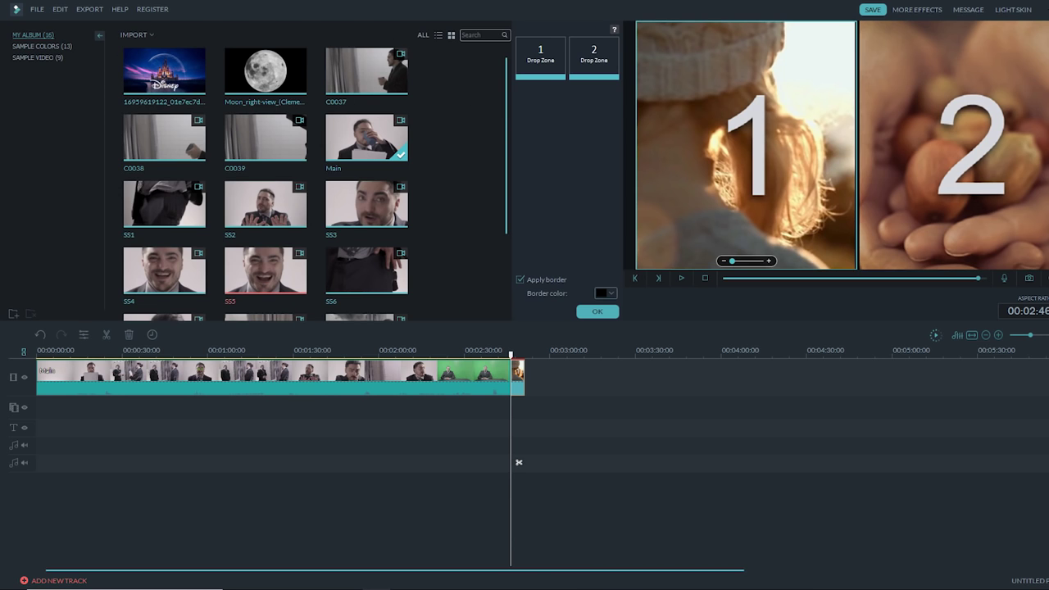
left_click_drag(266, 271, 539, 57)
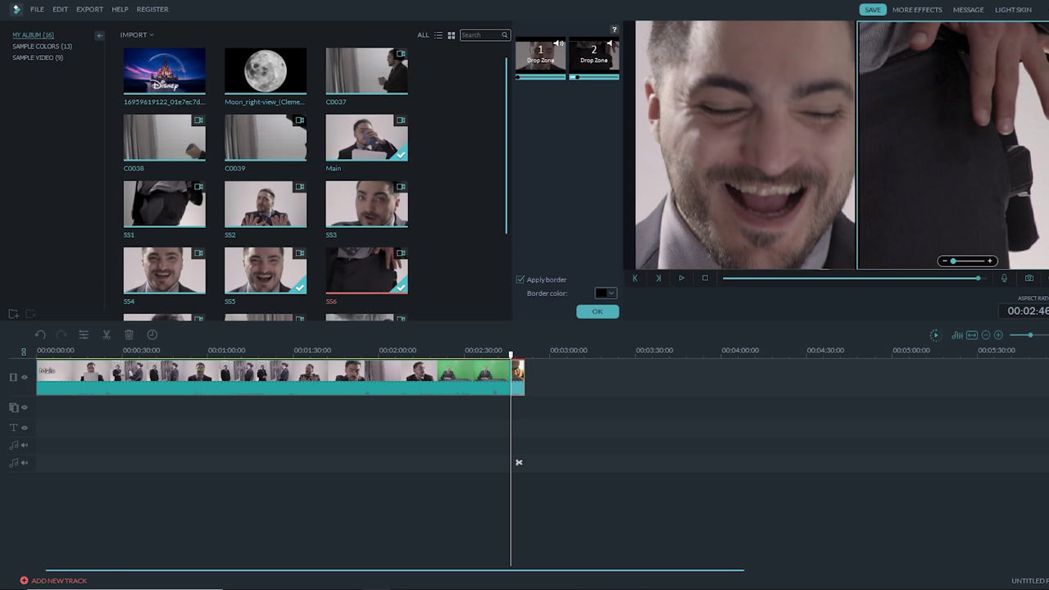
key("space")
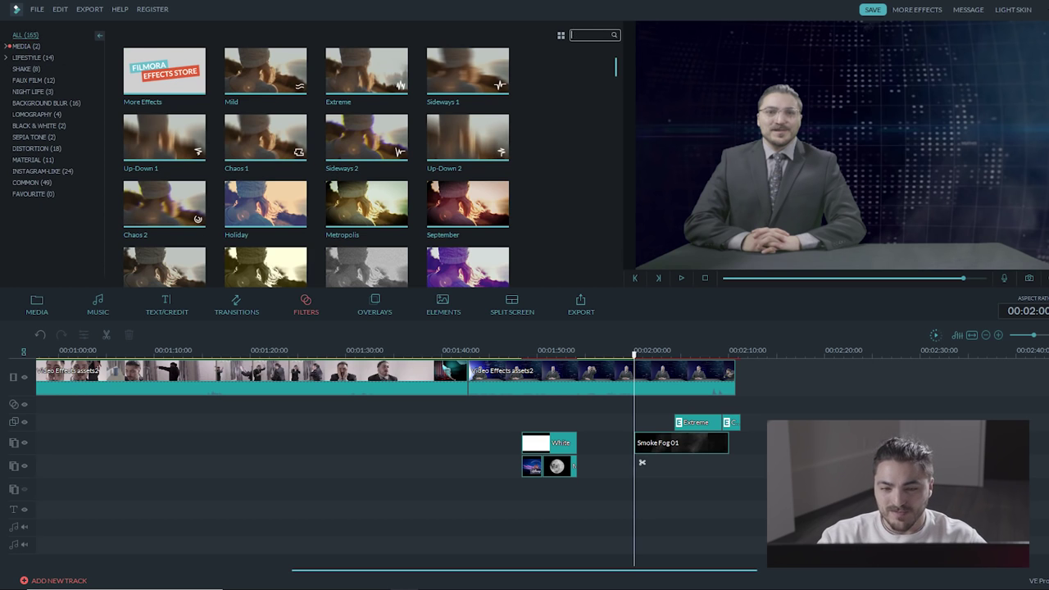
Search 'chro' and drop Chromatic Aberration over the anchor footage, then preview the effect.
type("chron")
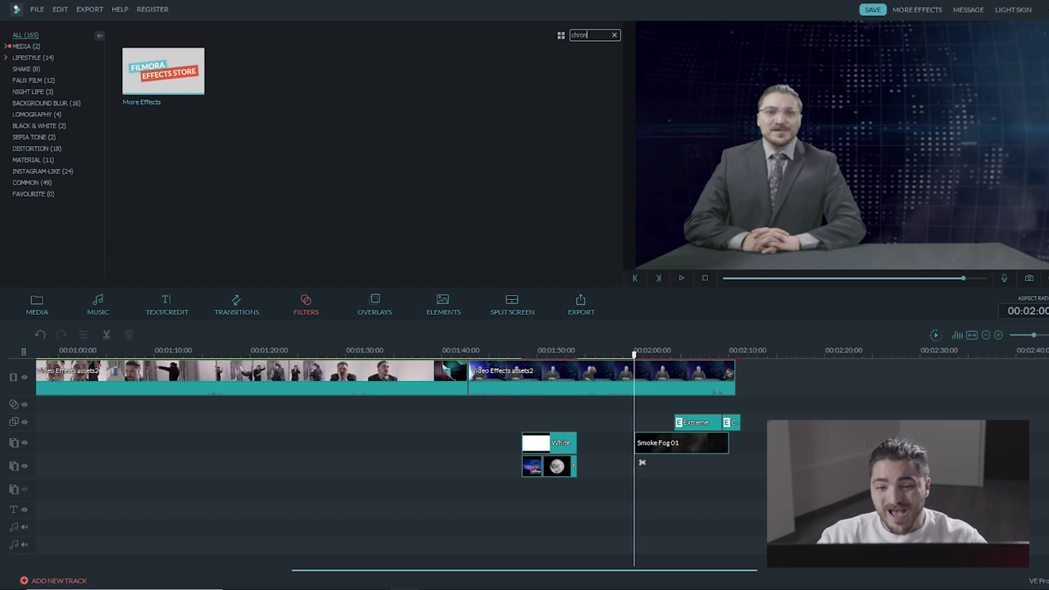
key("BackSpace")
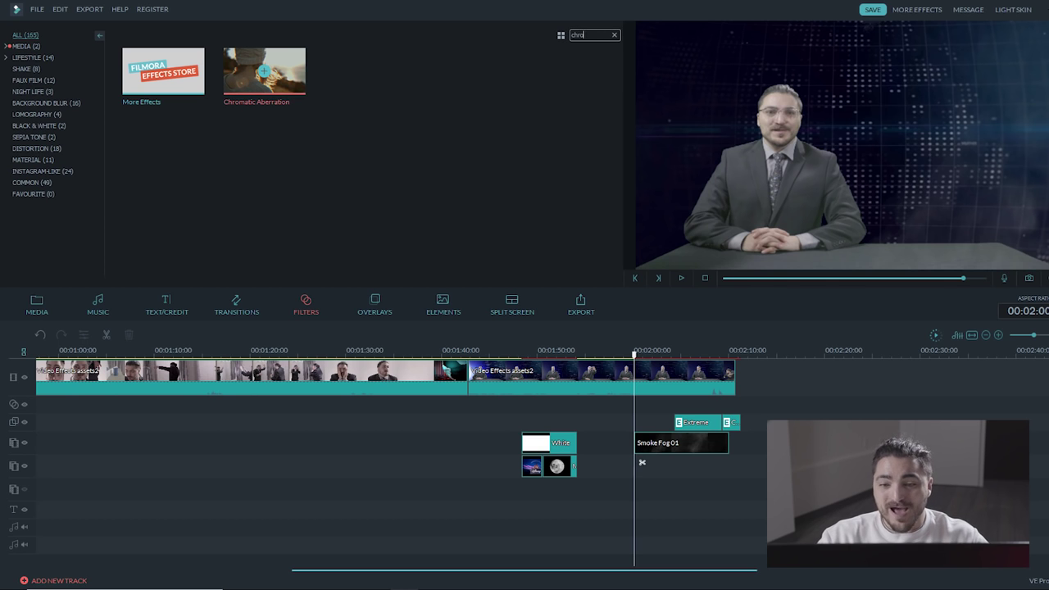
left_click_drag(264, 71, 650, 422)
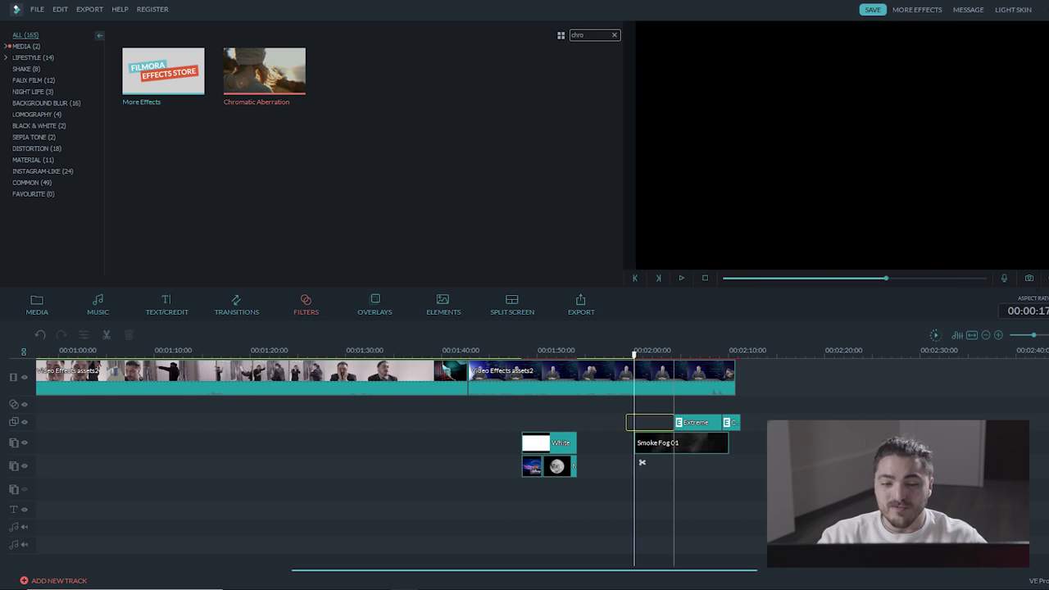
key("space")
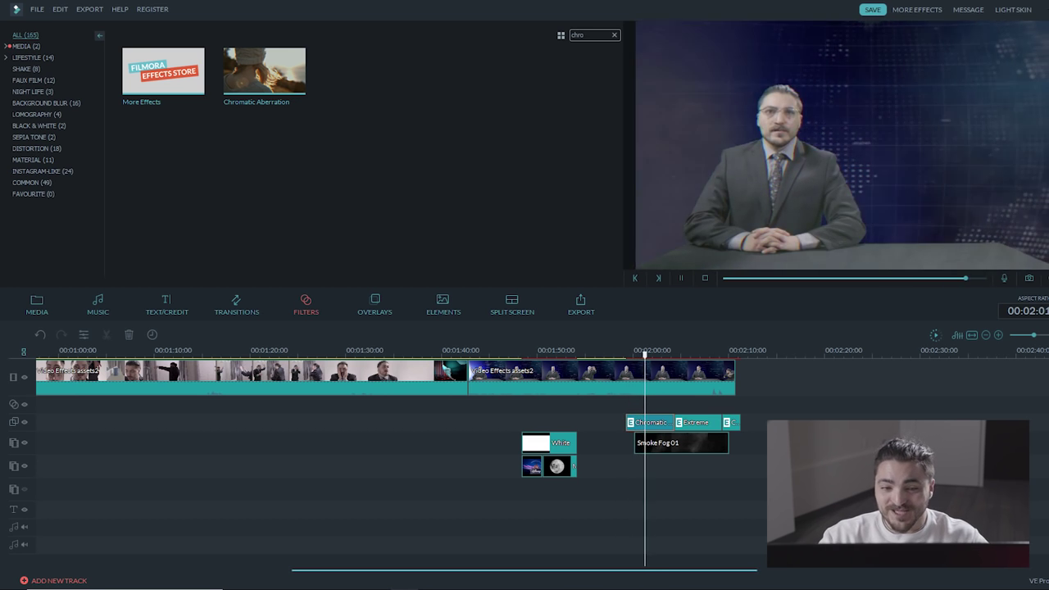
key("space")
key("space")
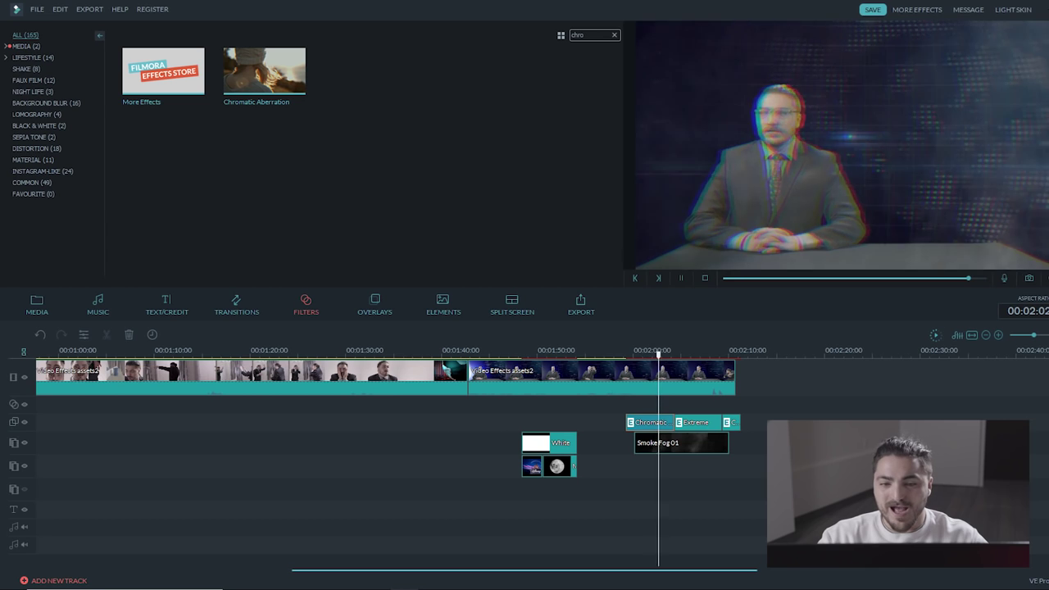
Add a News Set transition at the clip join near 1:40 and preview it.
left_click(466, 462)
key("alt+4")
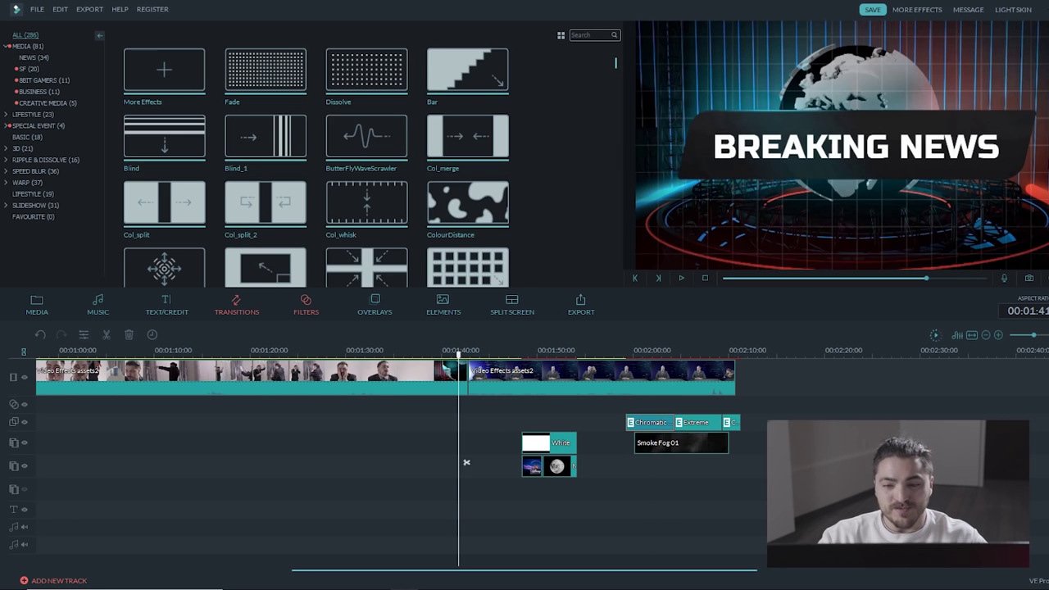
left_click(34, 57)
left_click_drag(467, 462, 449, 462)
key("space")
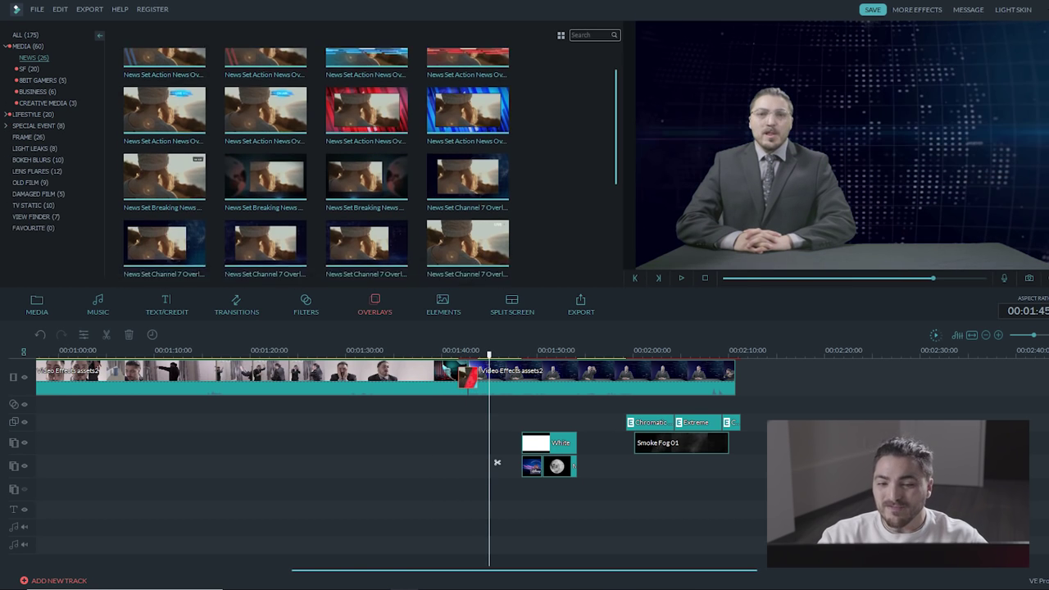
Place the News Set Global Events overlay over the anchor, extend it to 2:10, and preview.
scroll(370, 167, "down", 3)
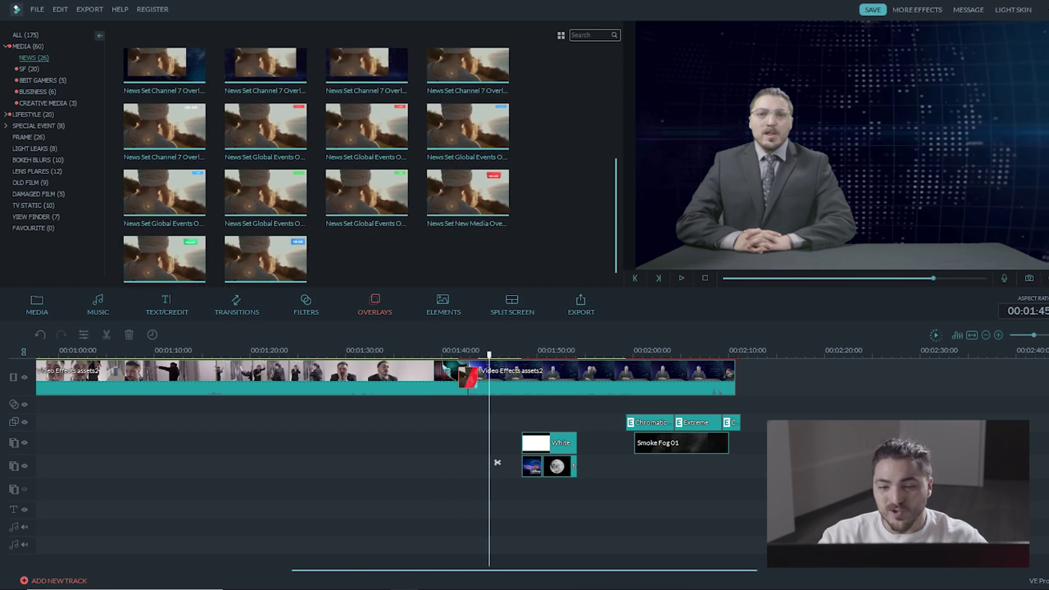
left_click_drag(366, 126, 492, 405)
left_click_drag(514, 405, 735, 404)
key("space")
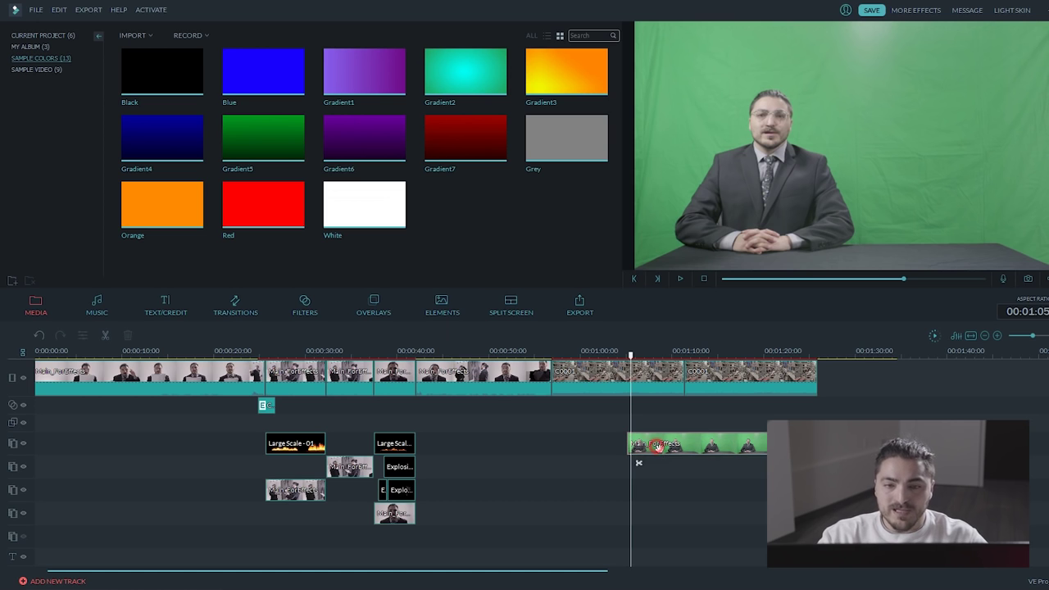
Open the Green Screen keying settings for the green-screen presenter clip.
right_click(658, 446)
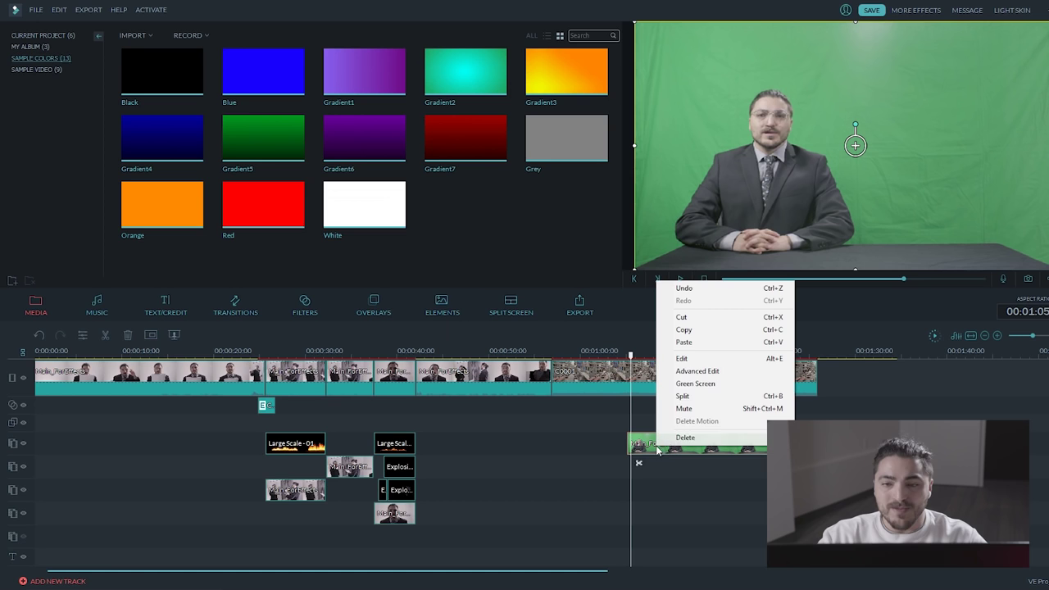
left_click(682, 385)
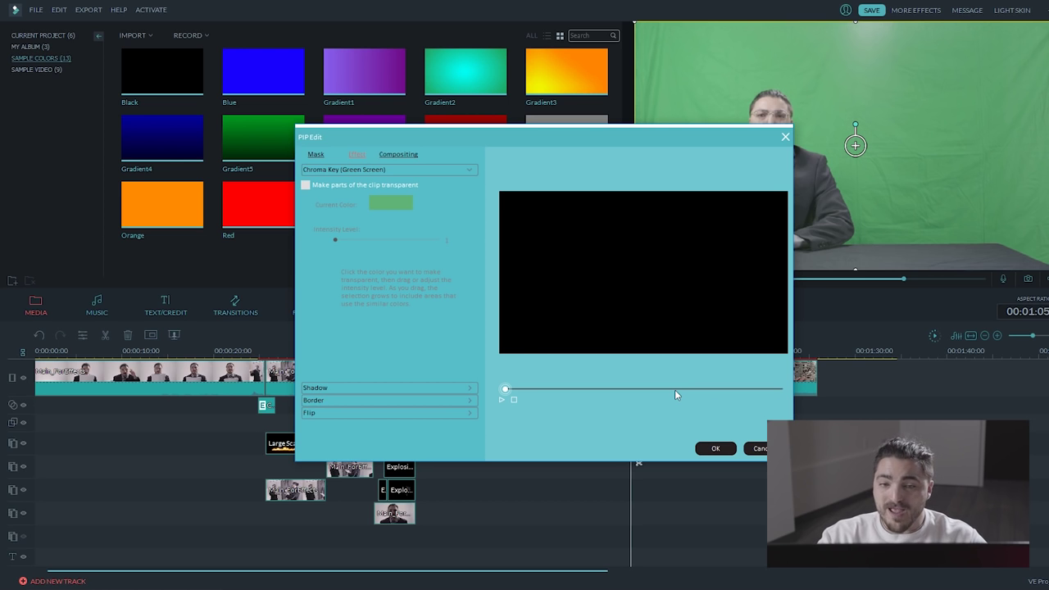
Make the green background transparent at intensity 74 and preview the presenter over the street.
left_click(307, 185)
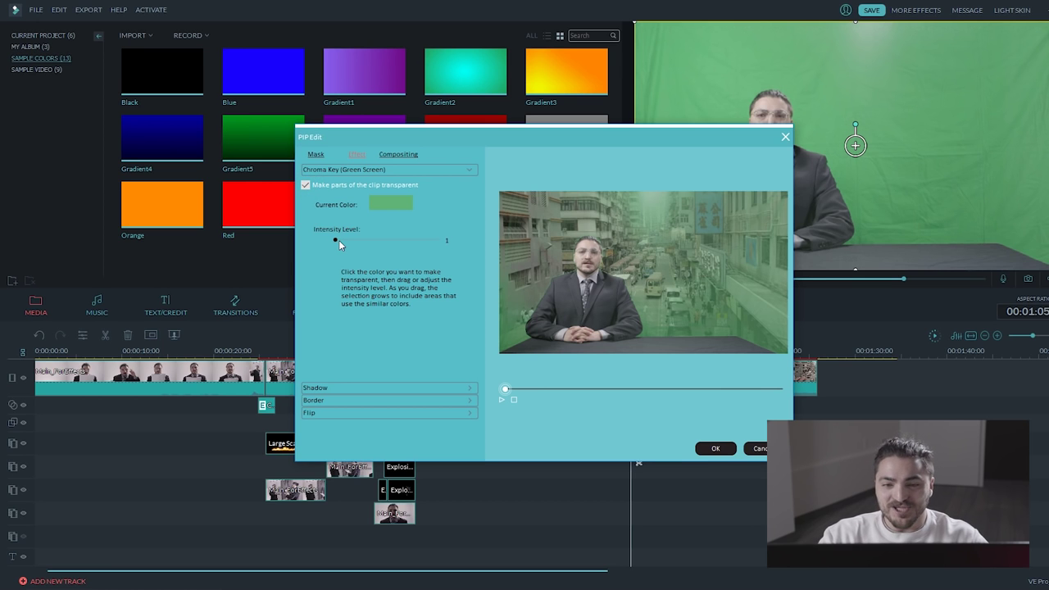
left_click_drag(336, 238, 370, 240)
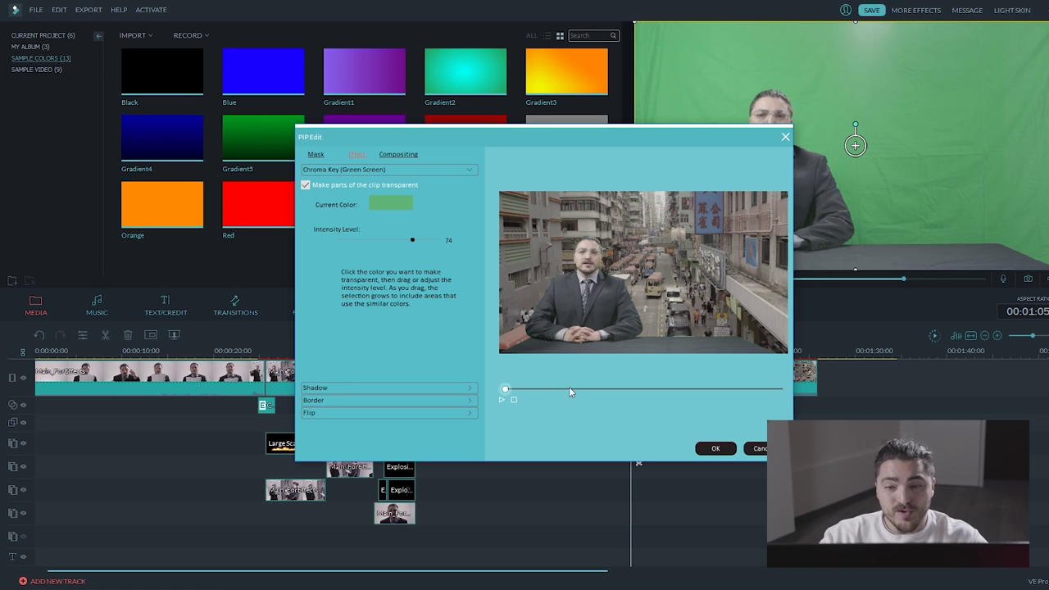
left_click(714, 449)
key("space")
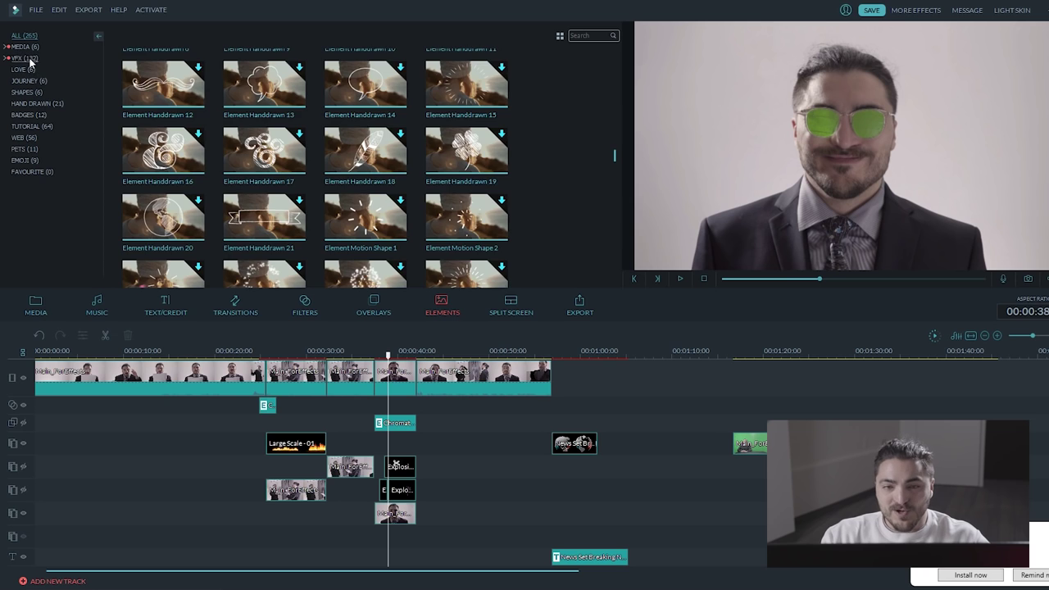
Add the Large Scale - 01 VFX fire effect to a track at the playhead.
left_click(26, 58)
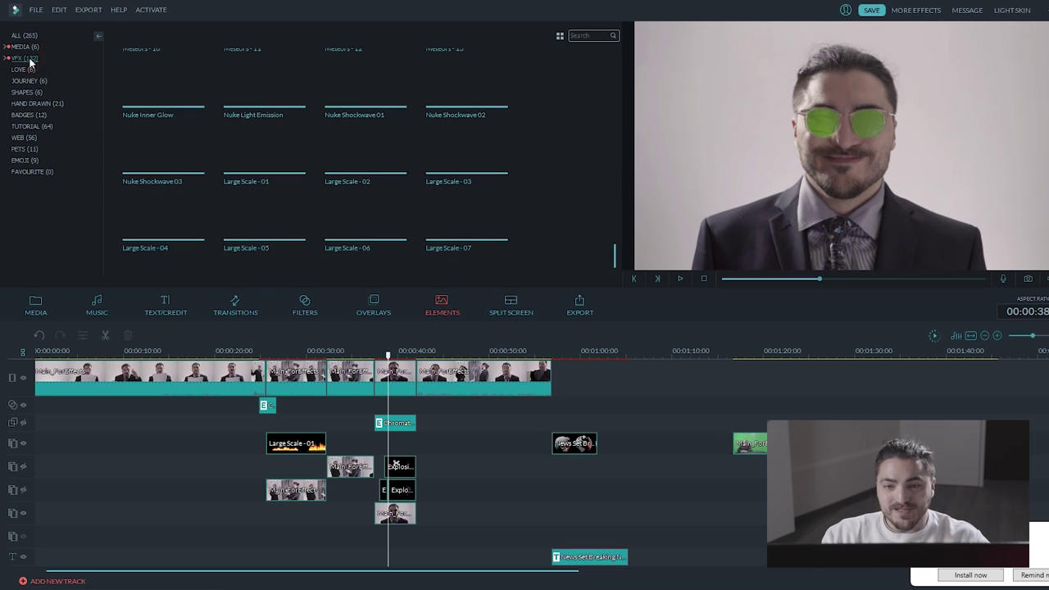
left_click(261, 182)
left_click_drag(378, 434, 381, 437)
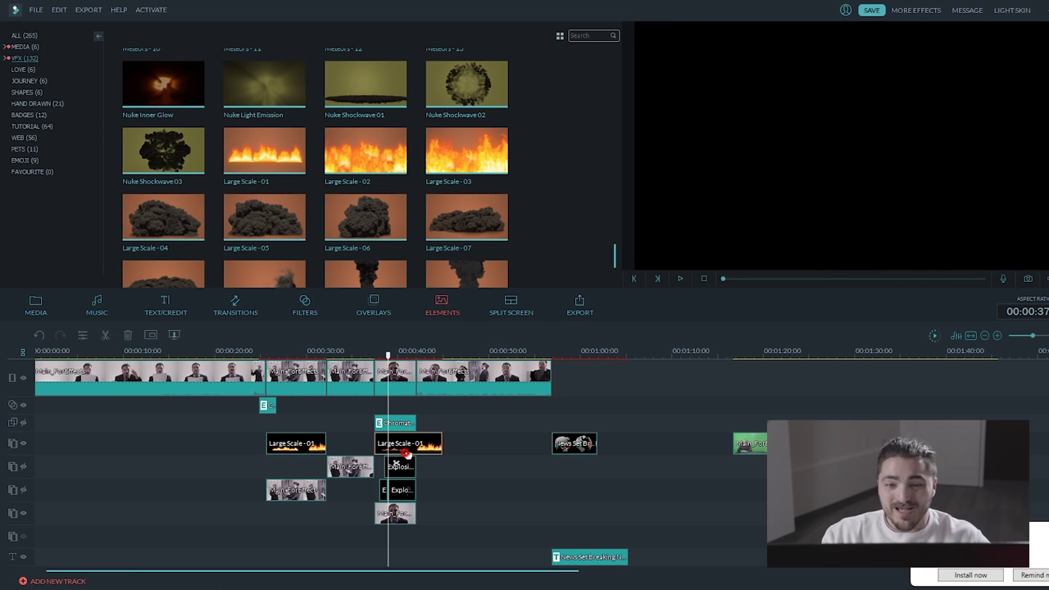
double_click(407, 453)
Shrink and position the fire effect over the man's glasses, then play back from 0:36.
left_click(938, 194)
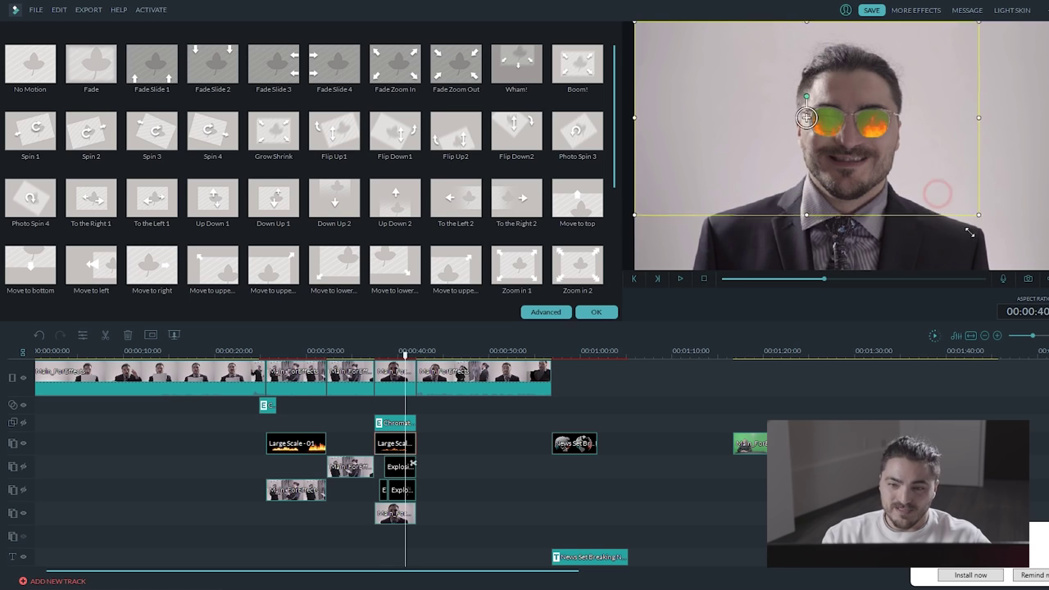
left_click_drag(969, 233, 905, 174)
left_click_drag(754, 98, 781, 65)
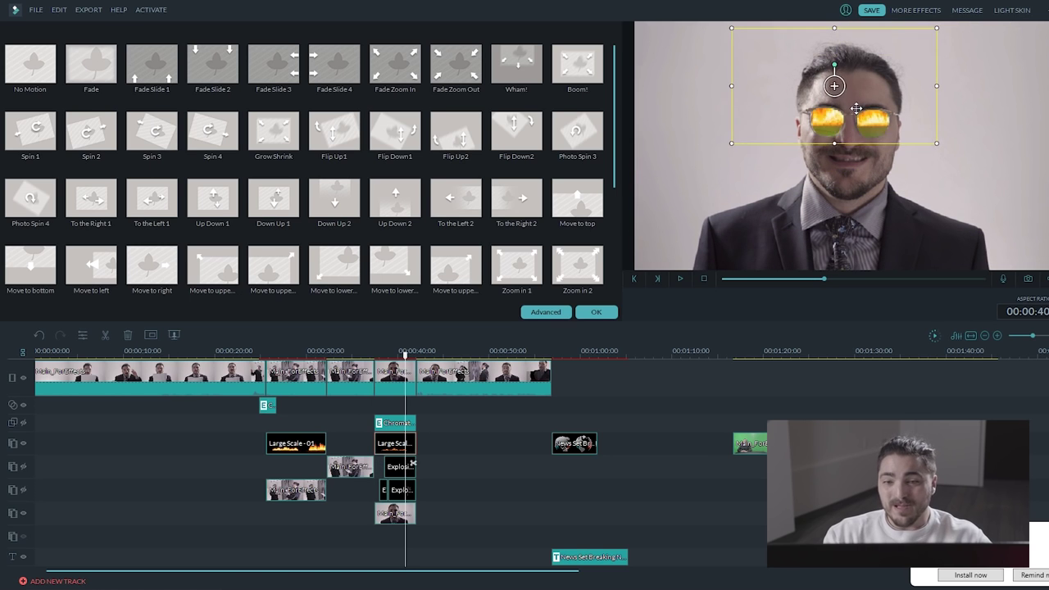
left_click_drag(855, 108, 902, 110)
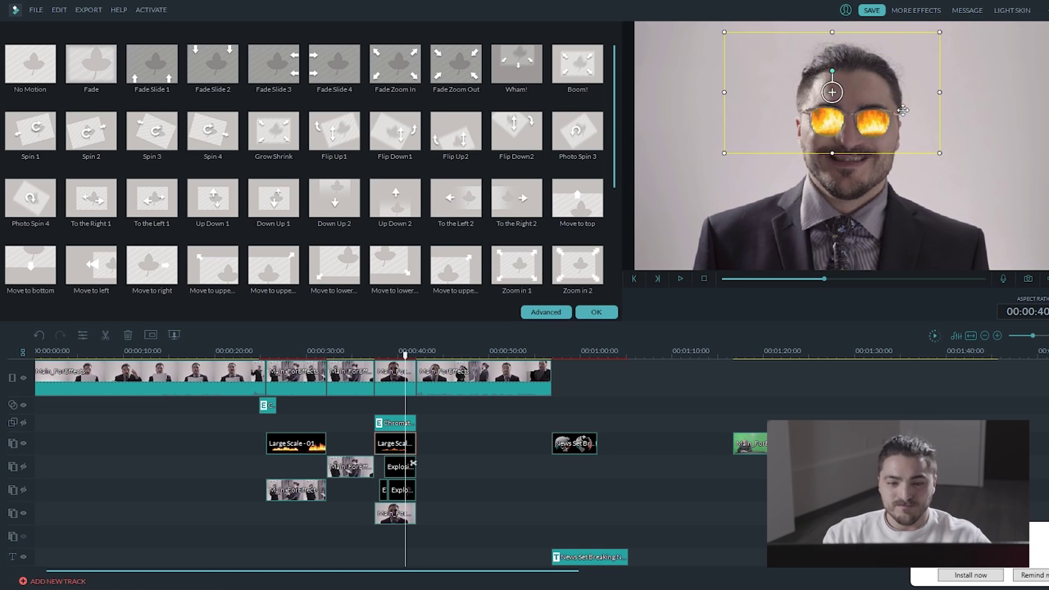
left_click(376, 350)
key("space")
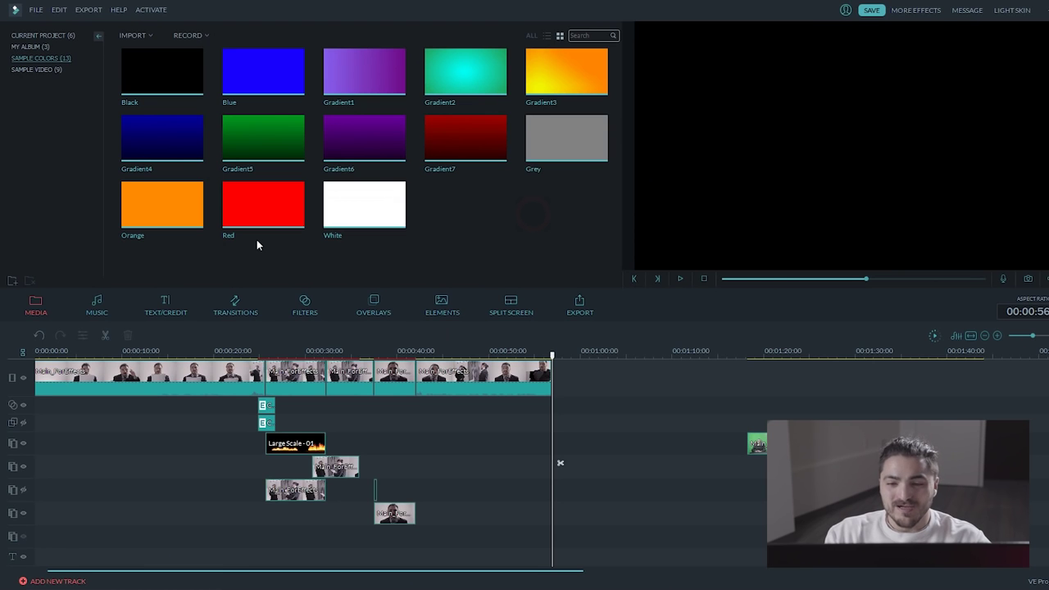
Add an Expansions Breaking News title at the playhead and change BREAKING to FILMORA.
left_click(166, 311)
left_click(31, 70)
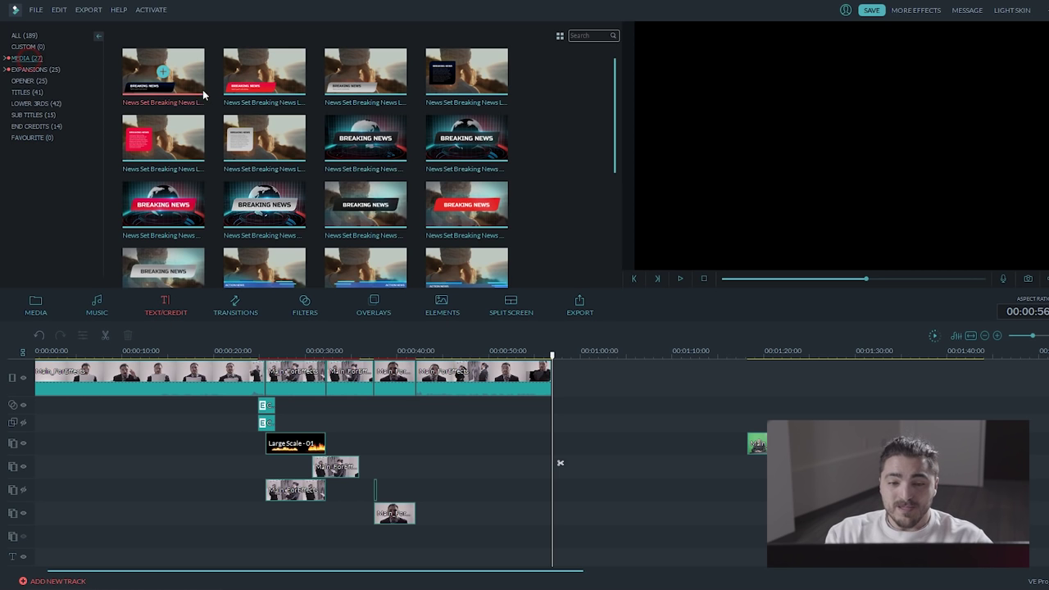
left_click_drag(364, 139, 602, 385)
double_click(590, 557)
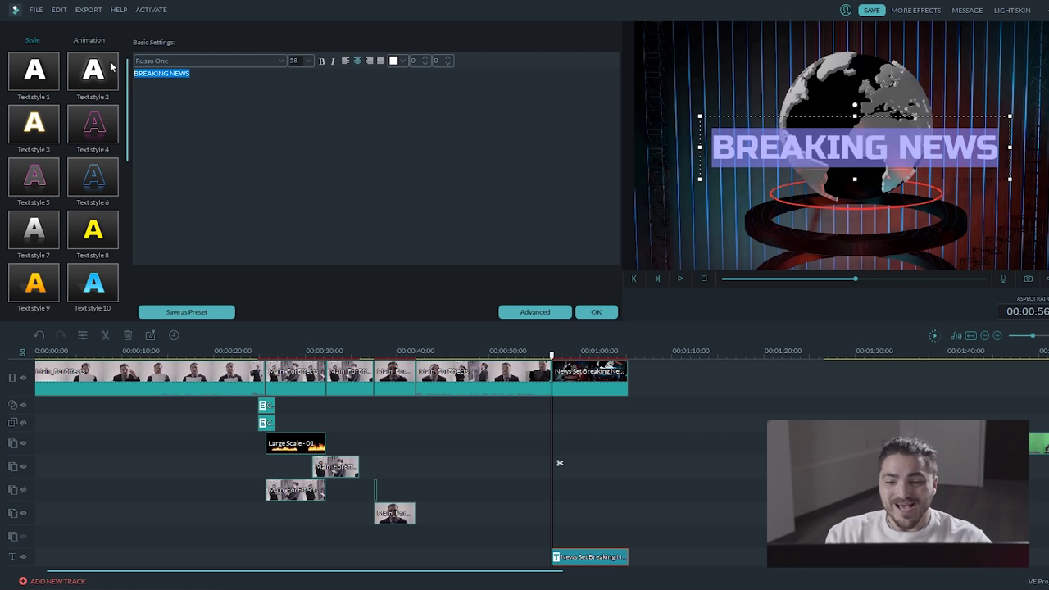
type("FILMORA")
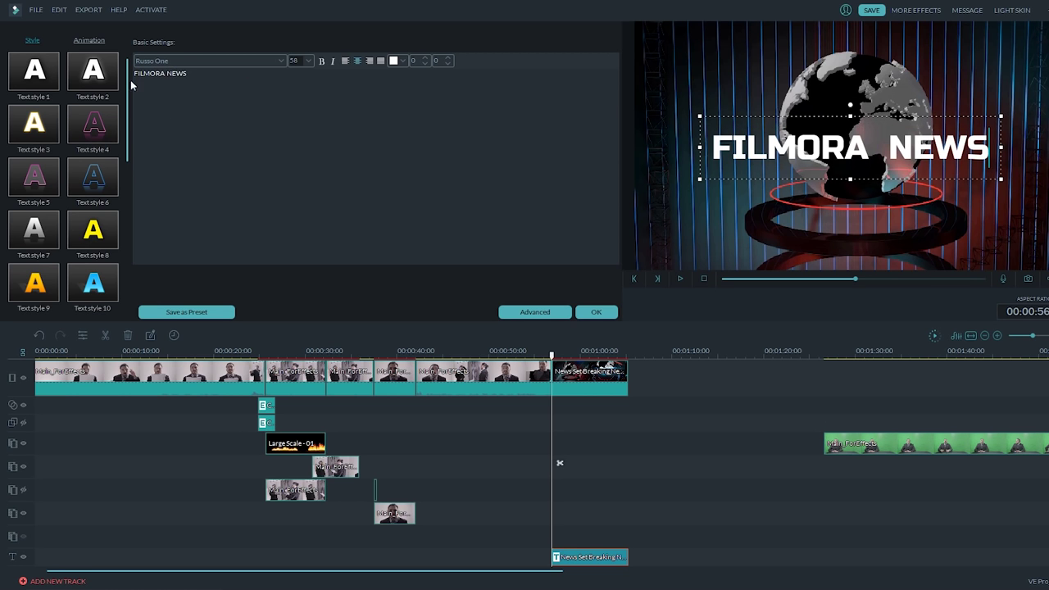